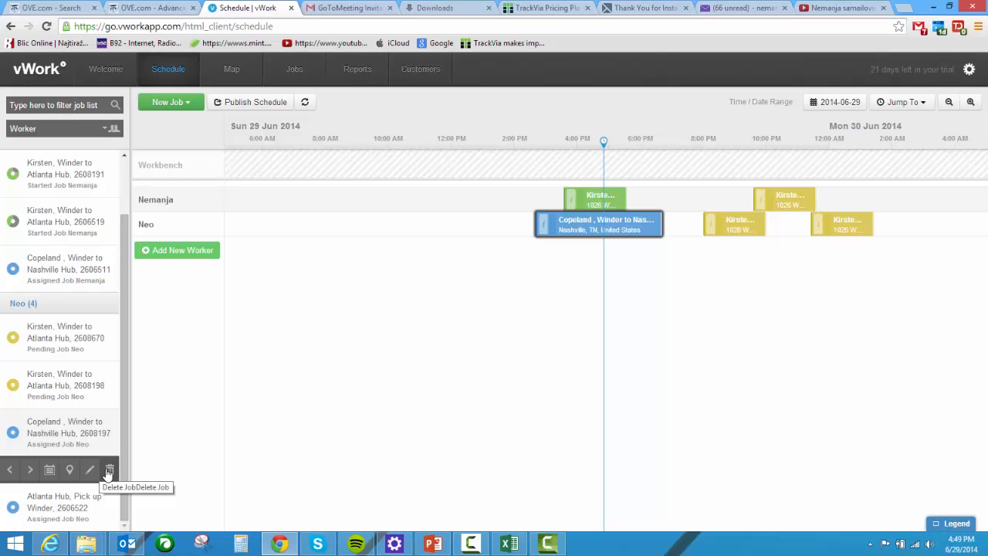
Step: Create a new job from the Winder to Atlanta Hub template and assign it to the first listed worker
click(191, 104)
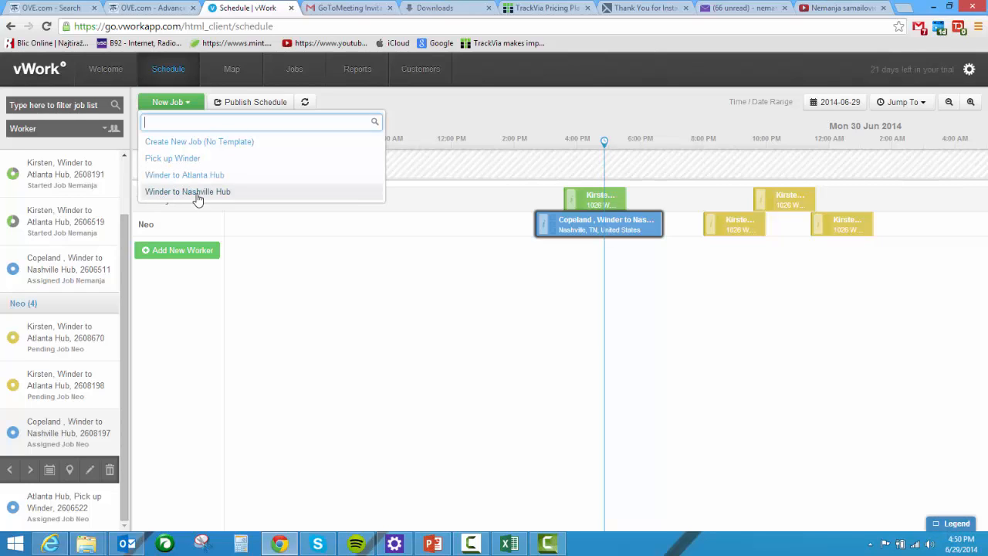
click(158, 179)
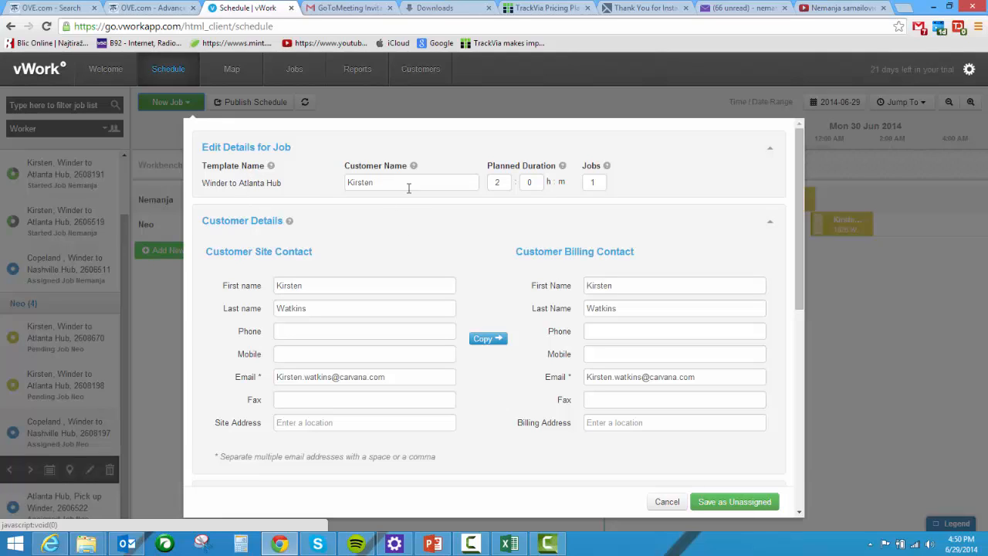
scroll(394, 270, down, 2)
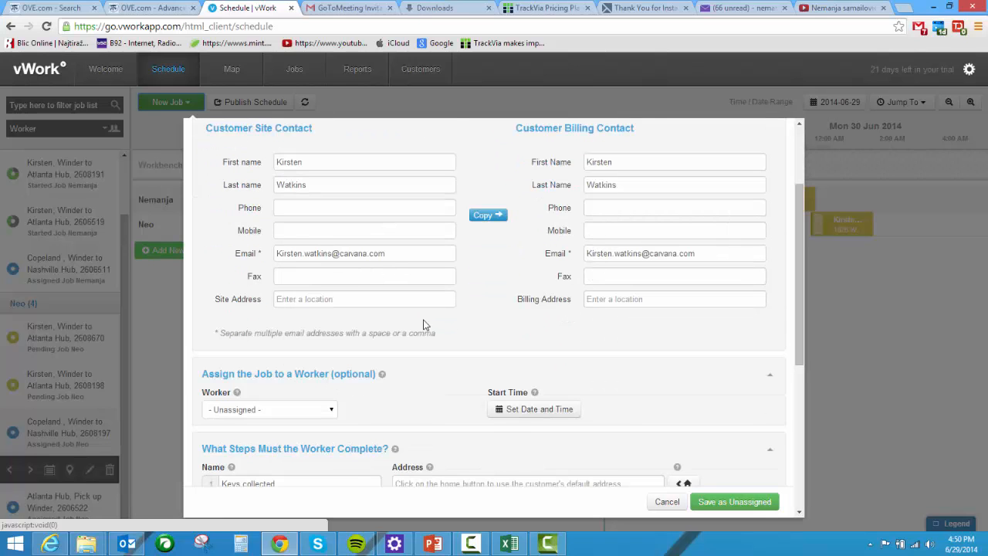
scroll(426, 332, down, 2)
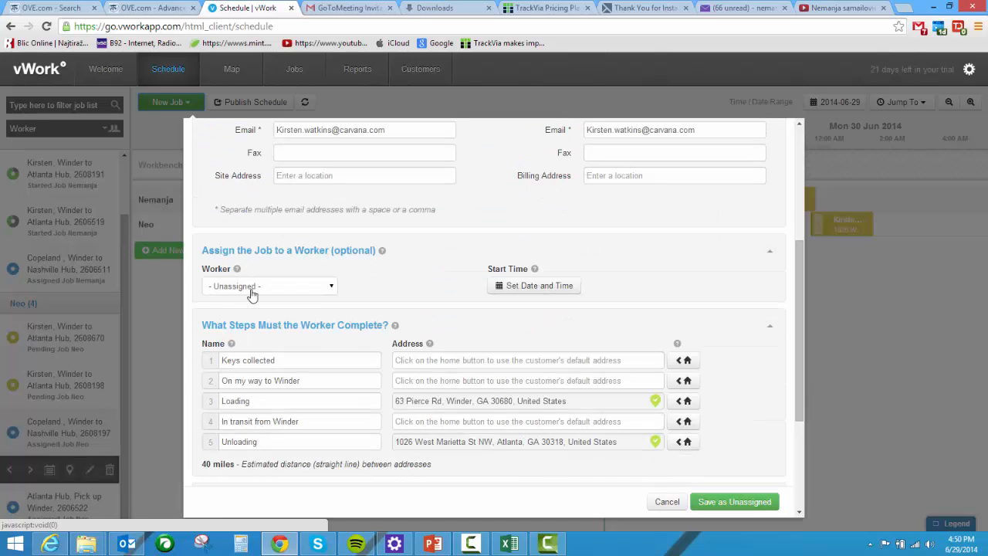
click(323, 288)
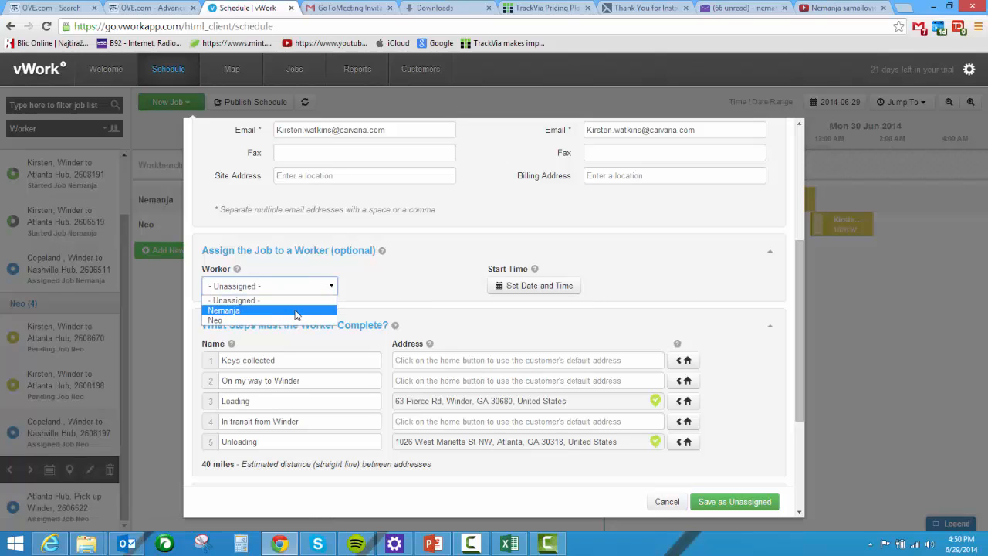
click(296, 311)
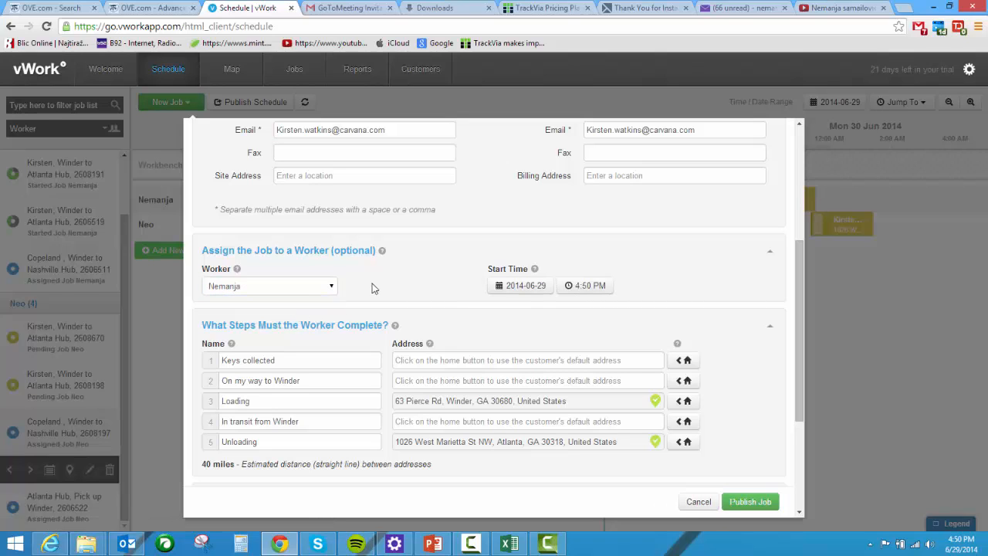
Step: Set the job's start time to 11:50 PM, keeping the date 2014-06-29
click(525, 287)
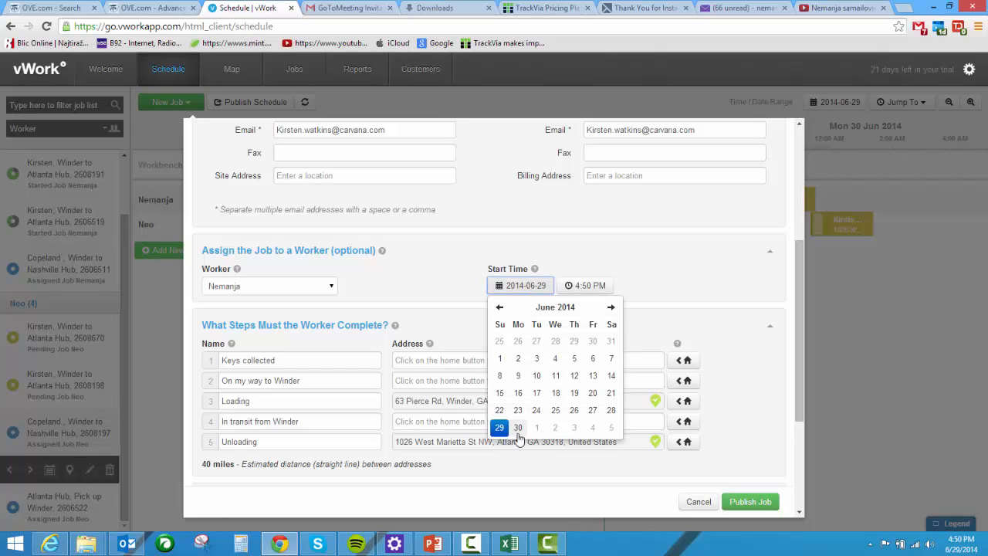
click(589, 286)
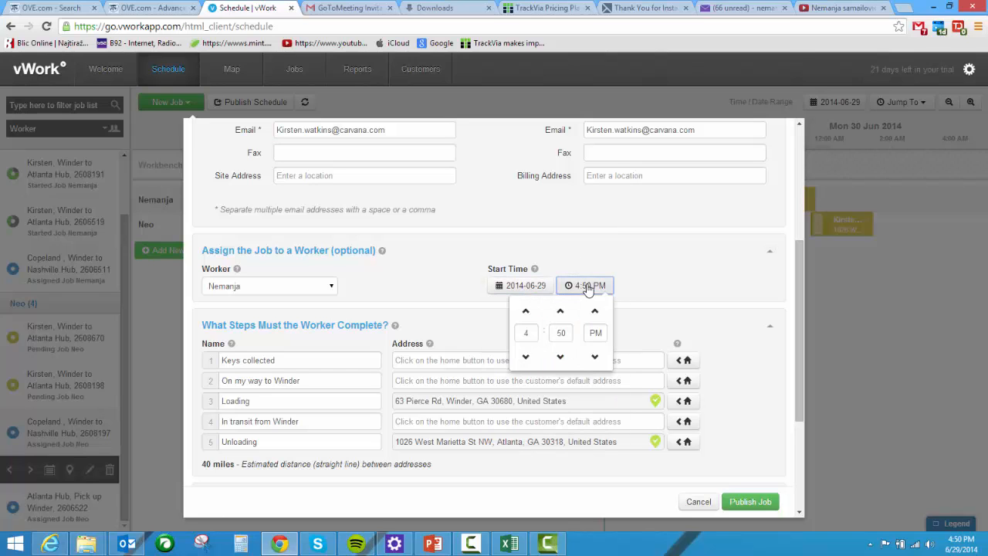
click(525, 312)
click(525, 312)
click(525, 312)
click(525, 312)
click(525, 312)
click(525, 312)
click(525, 312)
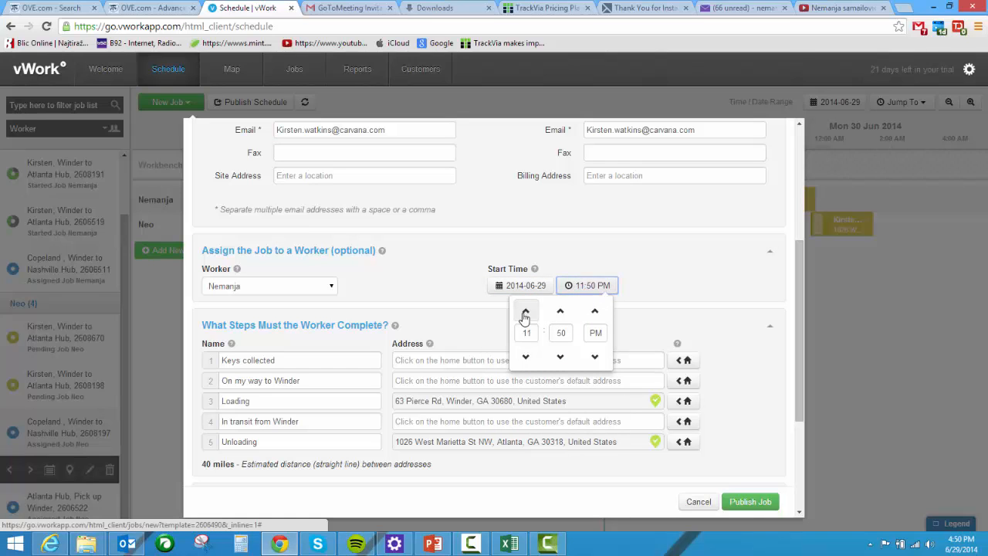
click(657, 301)
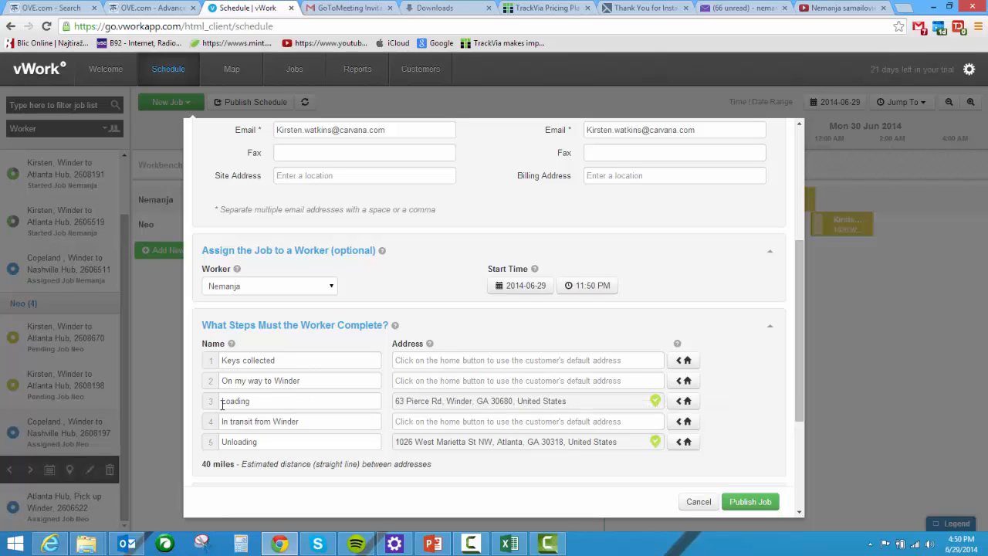
Step: Rename the job's third worker step as "Loading truck"
click(331, 400)
text(truck)
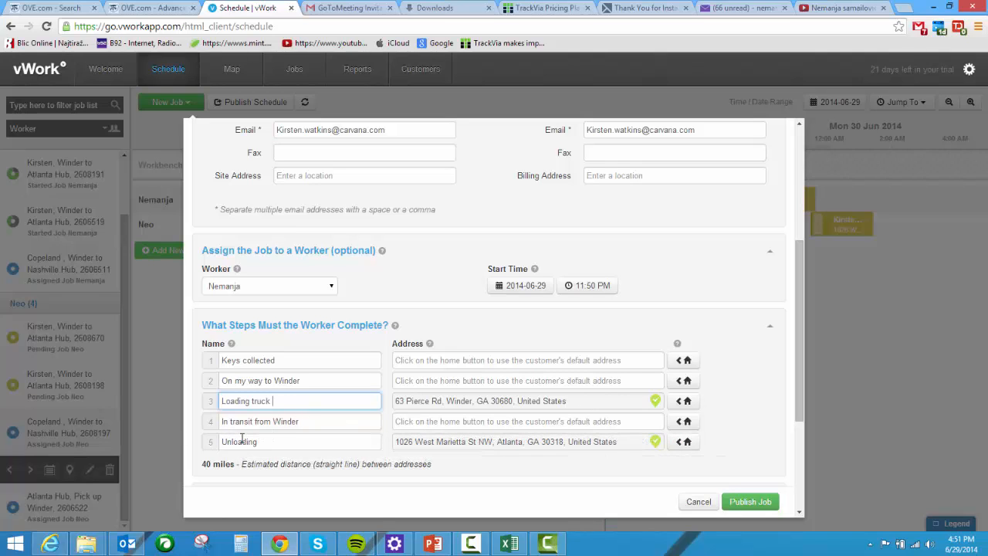
Step: Paste the copied vehicle list, from the 2011 GMC 1500 Sierra to the 2012 Subaru Outback, into the Vehicles to pick up detail
scroll(261, 483, down, 3)
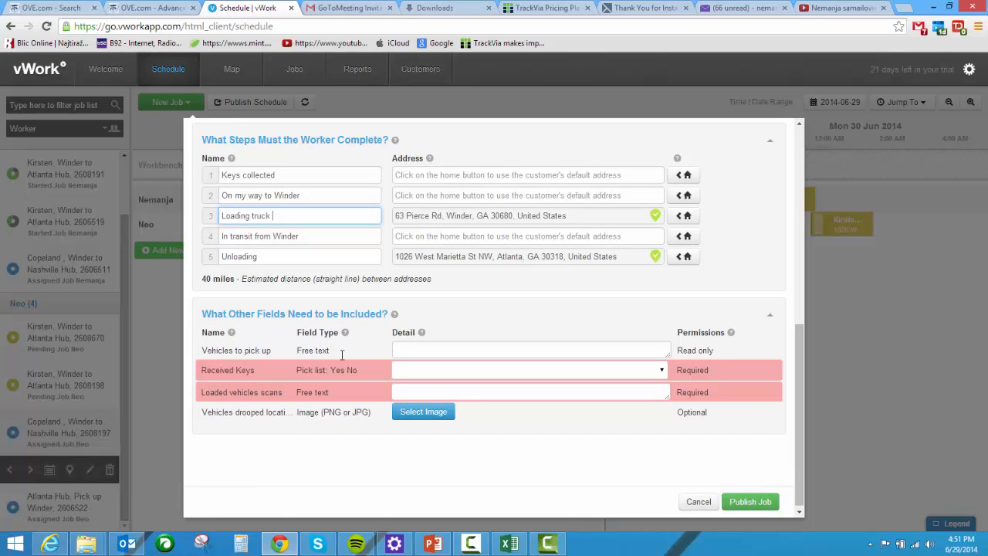
scroll(324, 313, up, 2)
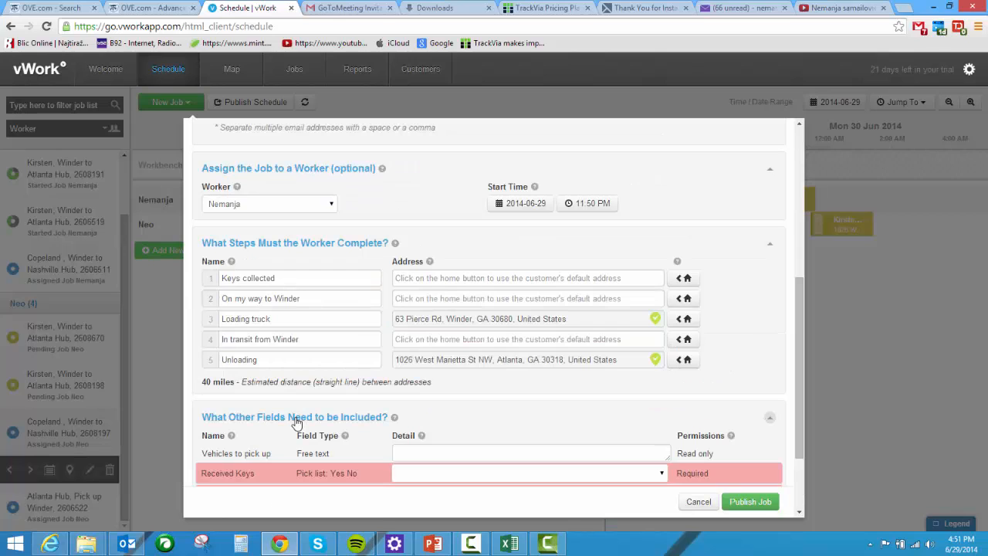
scroll(296, 422, down, 2)
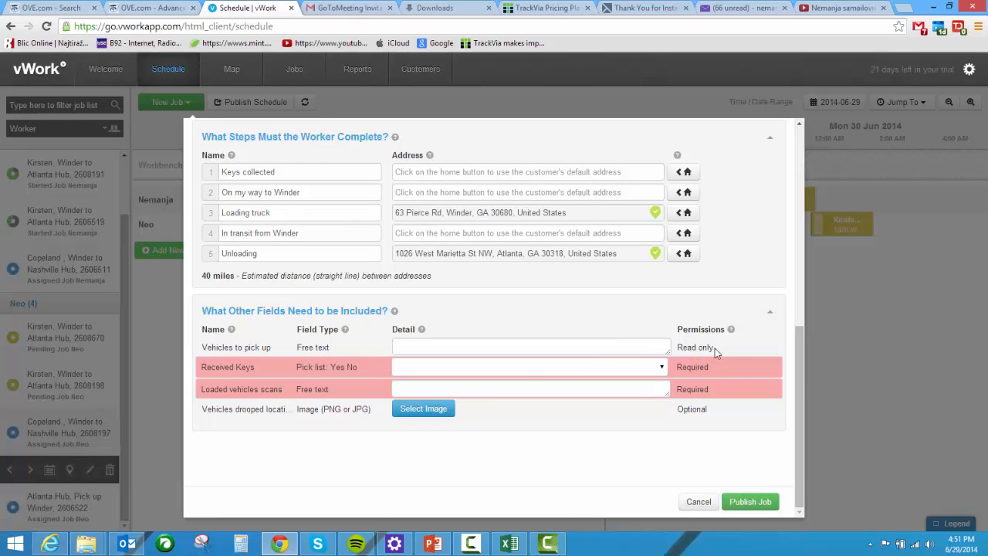
click(415, 348)
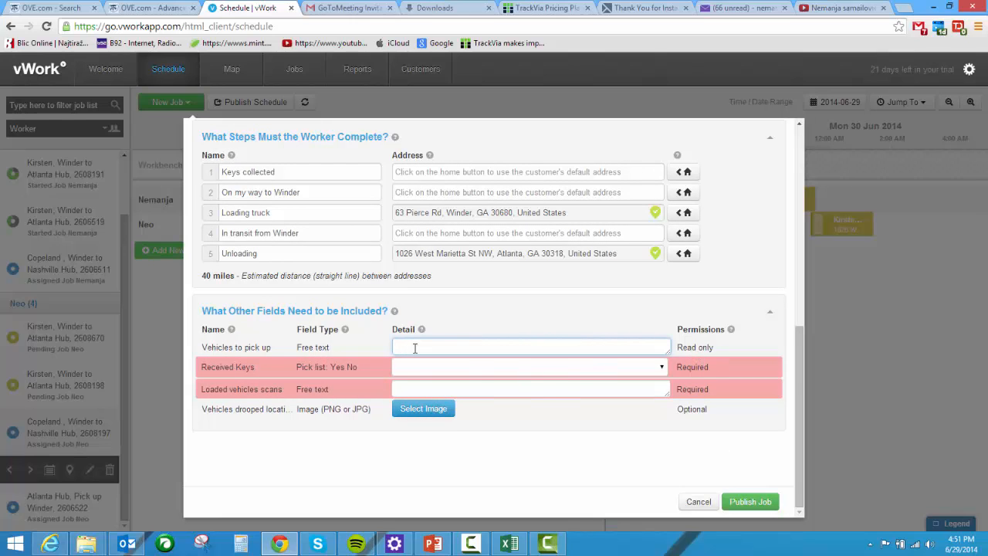
key(ctrl+v)
scroll(477, 369, down, 2)
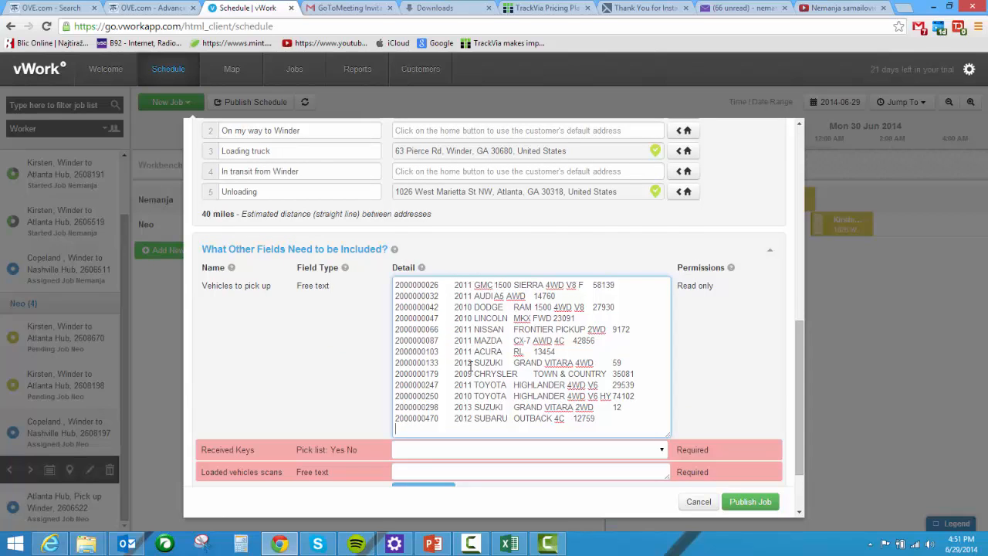
scroll(210, 389, down, 2)
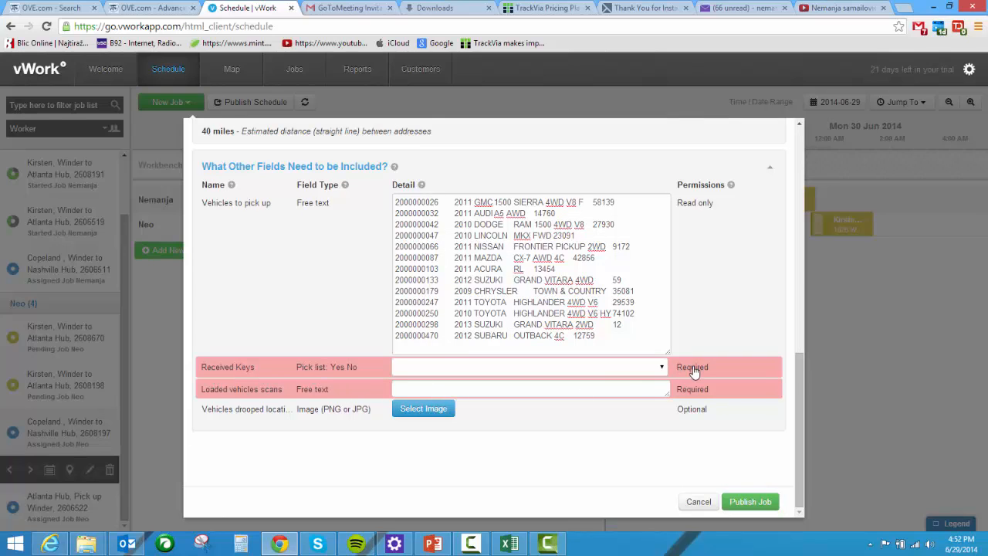
Step: Check the choices for Received Keys without selecting one, and publish the job
click(661, 368)
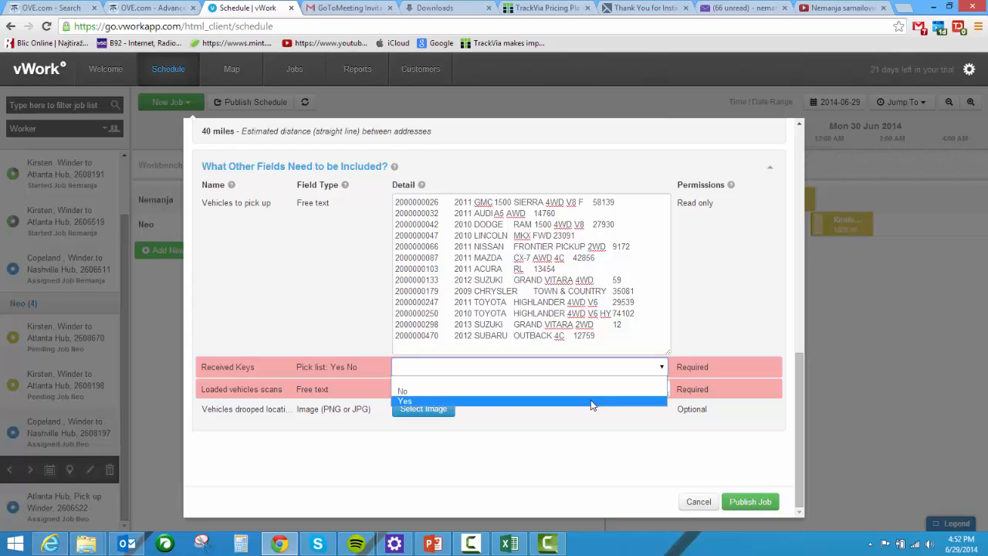
click(745, 312)
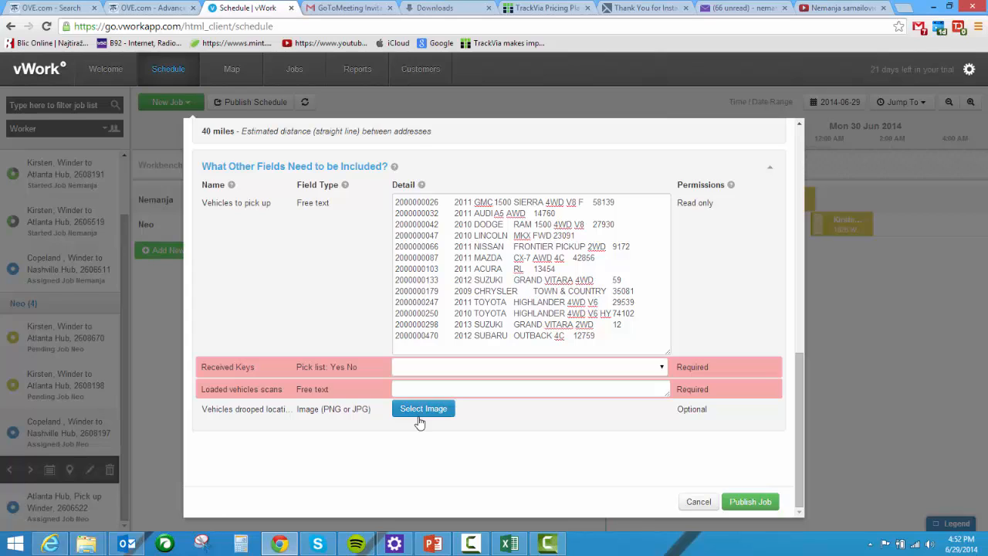
click(763, 503)
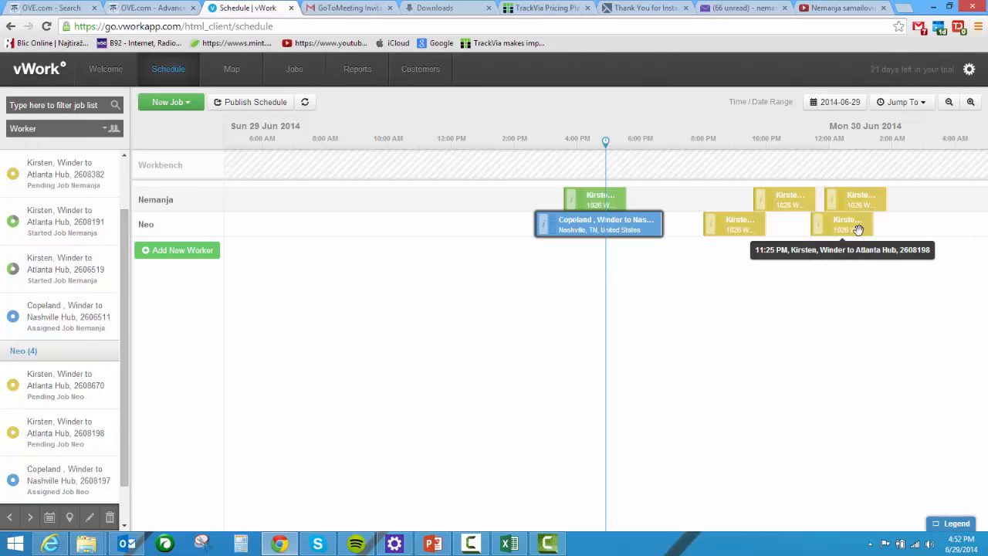
Step: Move the second worker's last job of the evening to 11:35 PM and publish the schedule
drag(888, 324, 633, 303)
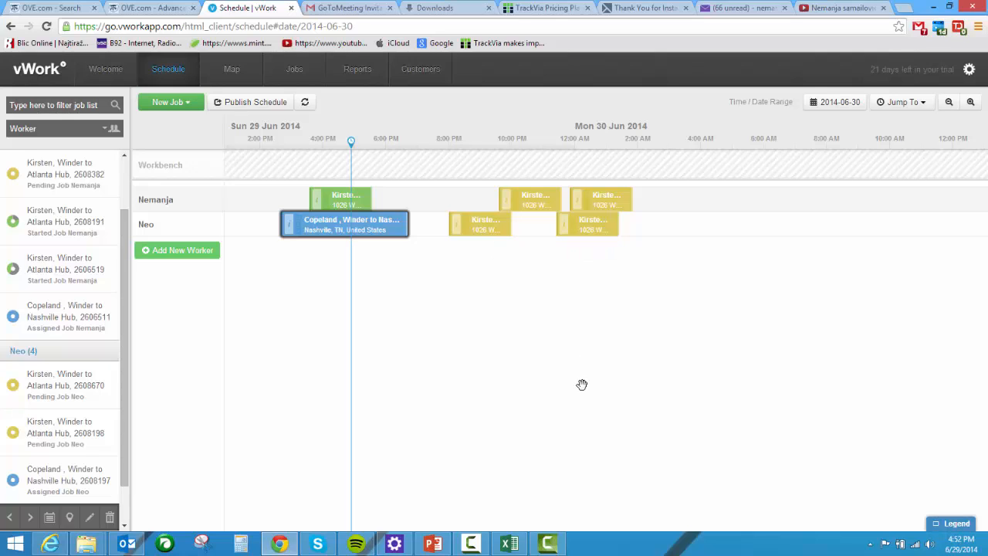
mouse_move(602, 230)
mouse_down()
mouse_move(684, 226)
mouse_move(556, 232)
mouse_move(640, 228)
mouse_move(583, 232)
mouse_up()
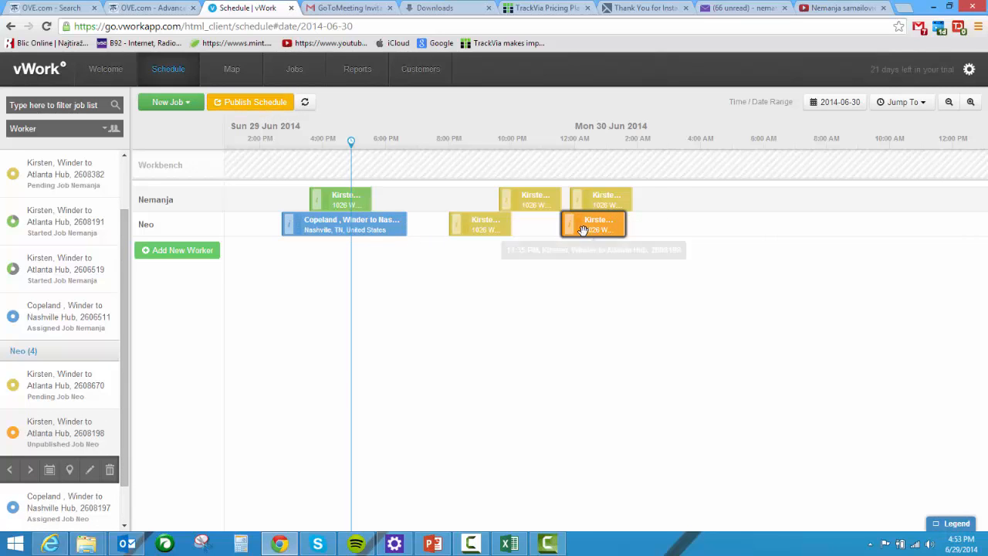
click(261, 106)
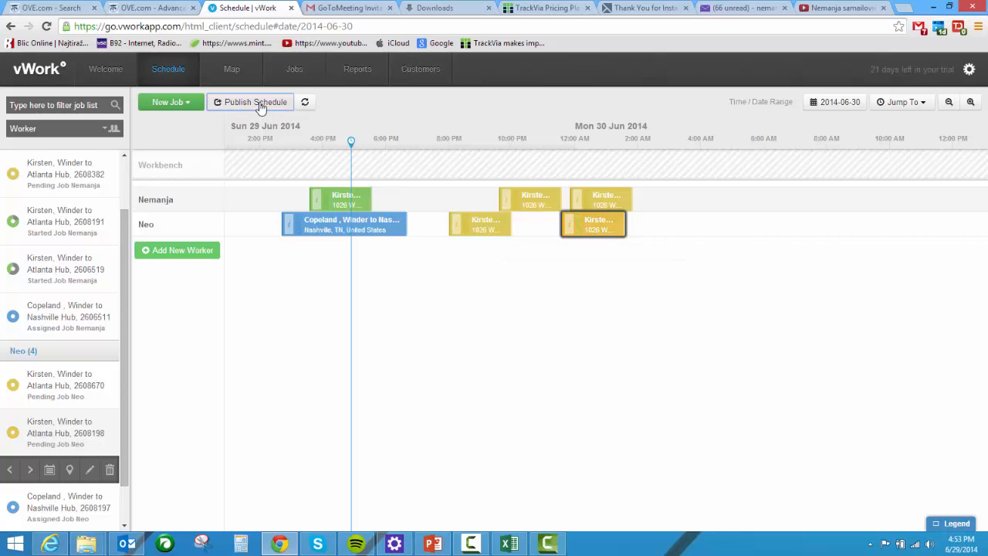
Step: Examine on the map both workers' job lists, the pending jobs near Winder and the Atlanta unloading location
click(232, 69)
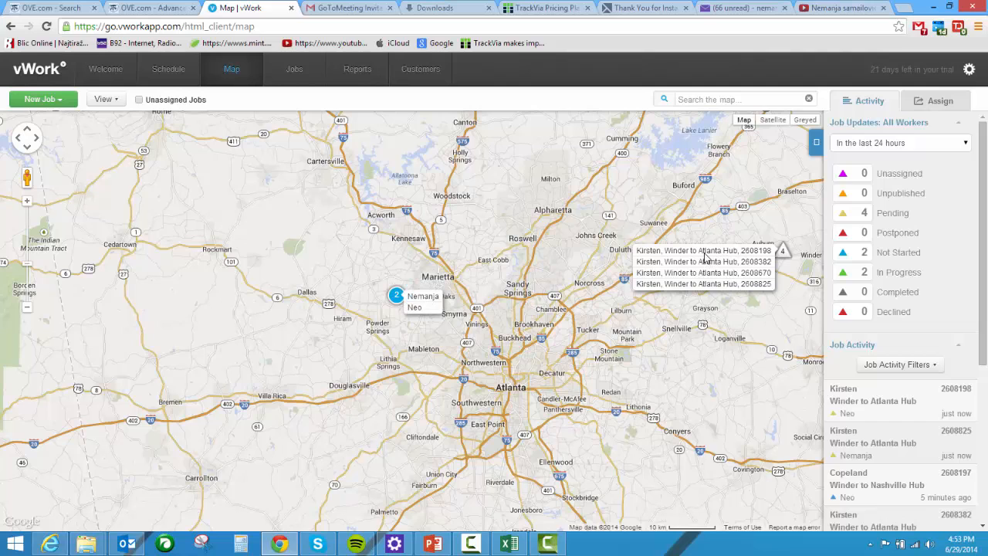
mouse_move(394, 296)
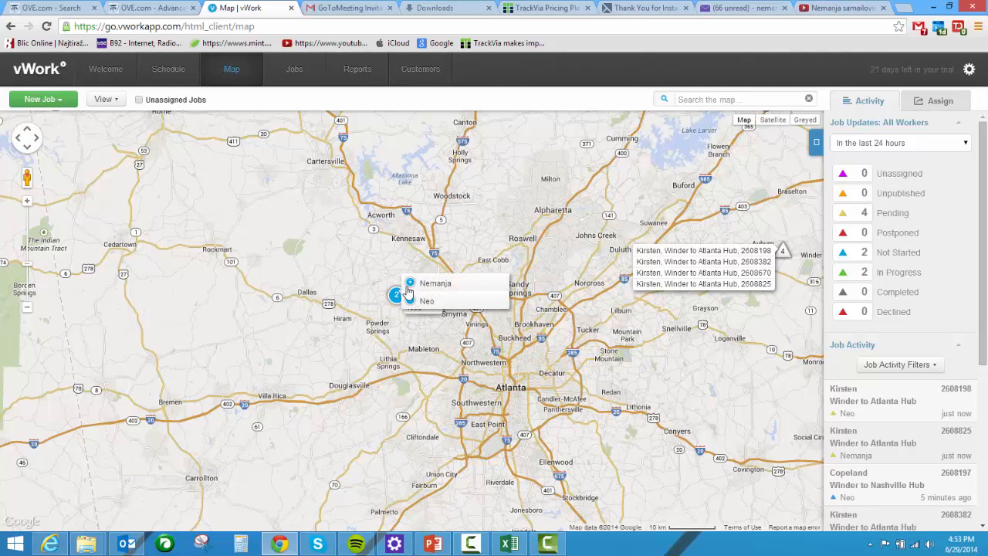
click(423, 283)
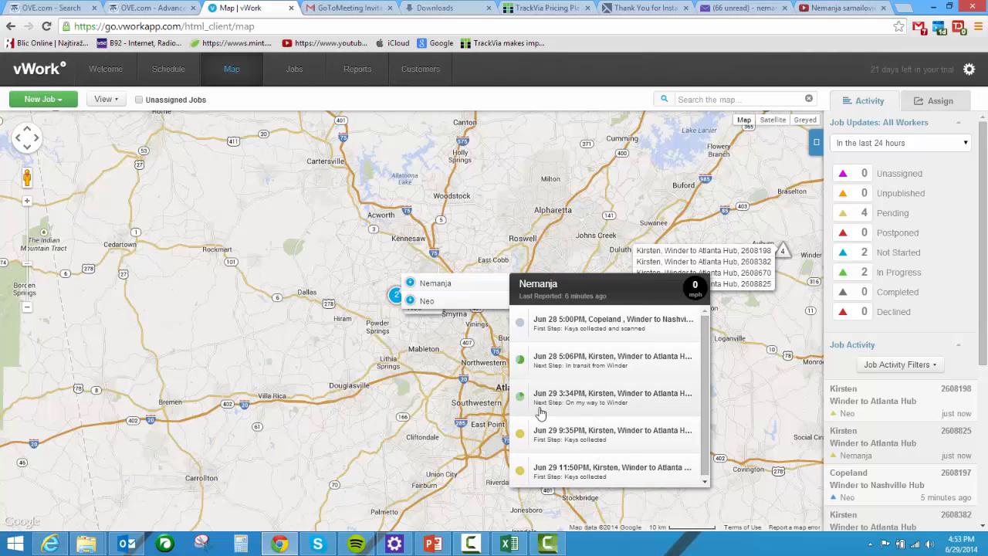
mouse_move(474, 307)
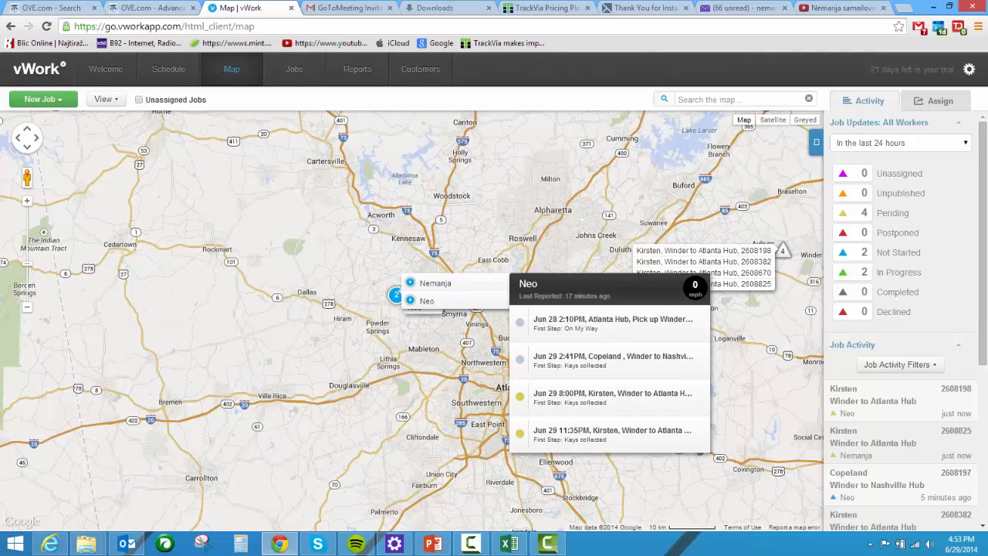
mouse_move(783, 252)
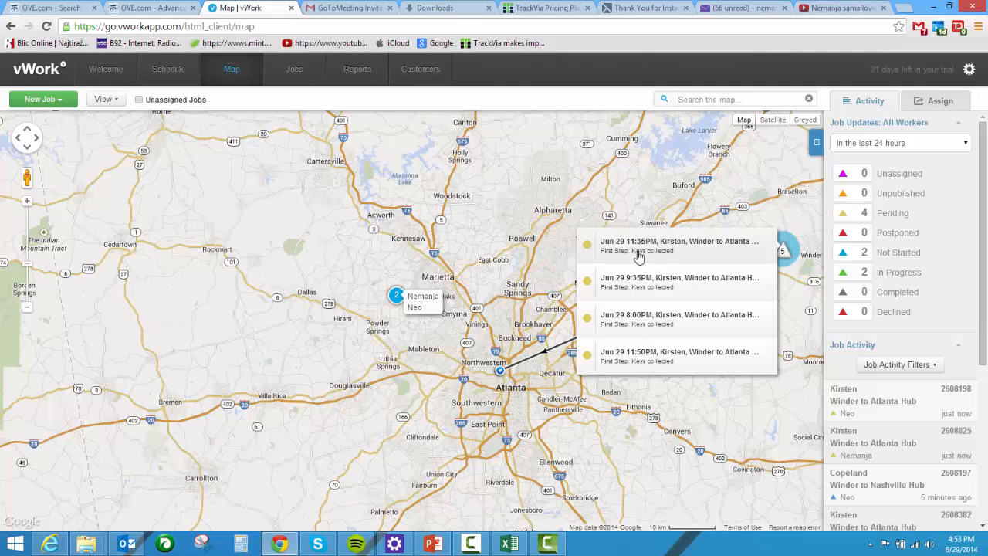
mouse_move(501, 376)
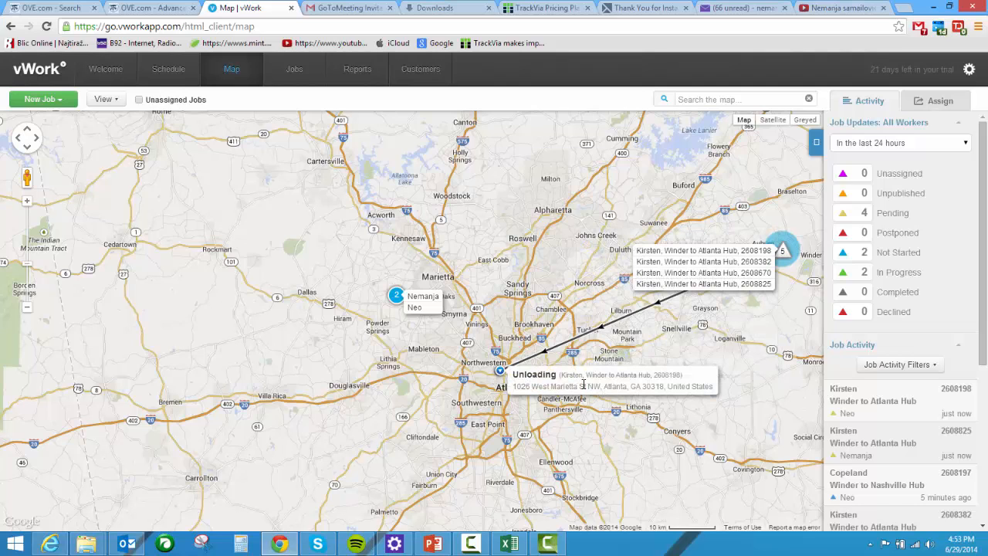
Step: Review the job list, the repeating jobs setup and the CSV job import page
click(284, 73)
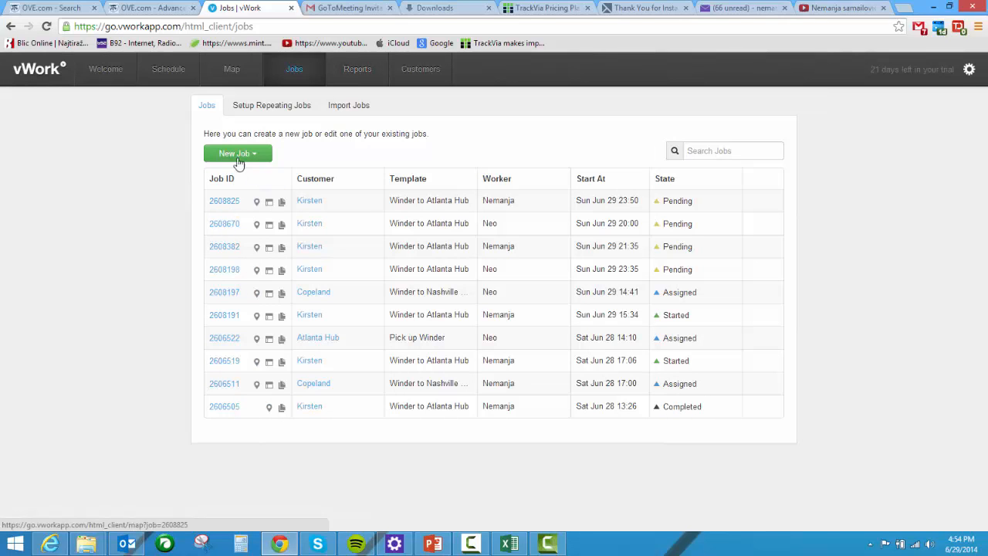
click(274, 114)
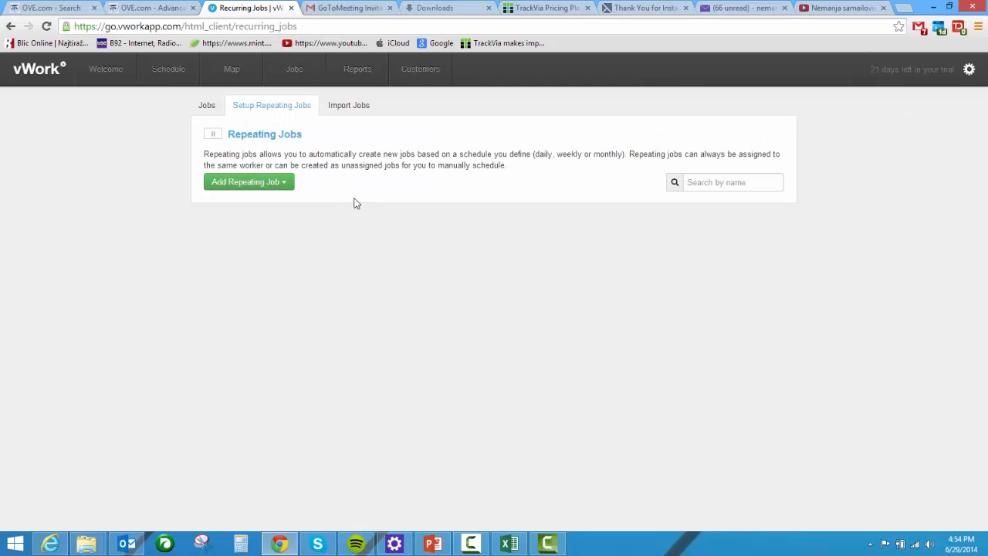
click(346, 105)
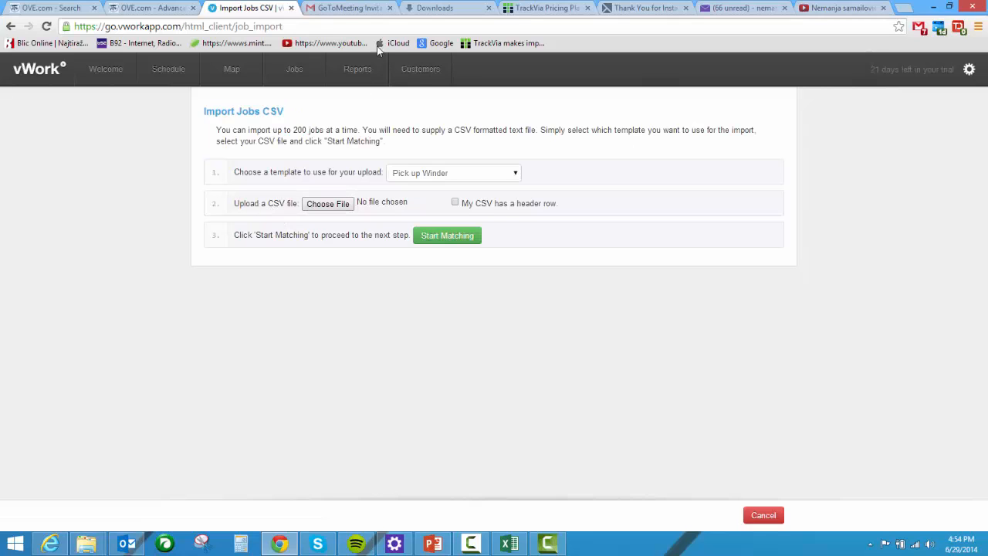
Step: Look through the available report types and open the customers page
click(371, 79)
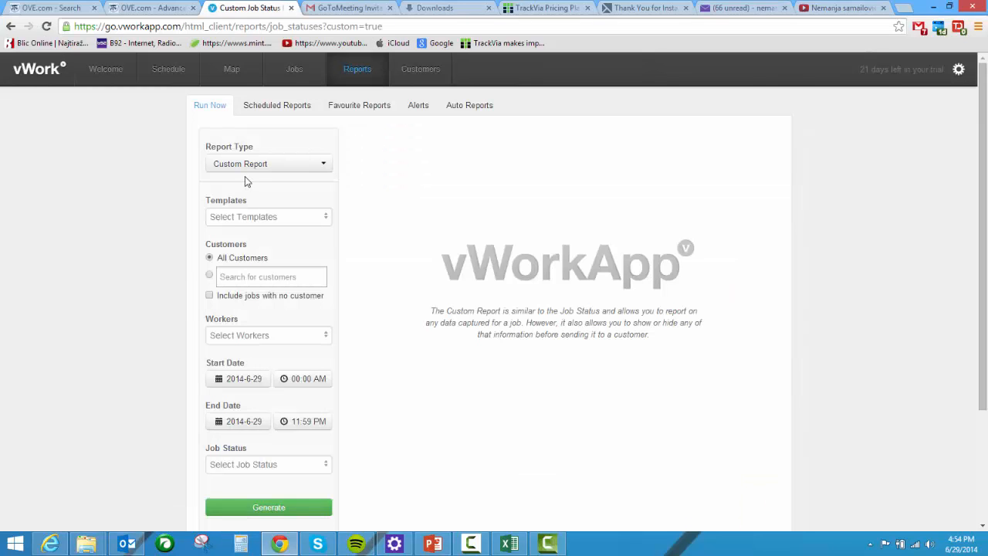
click(305, 165)
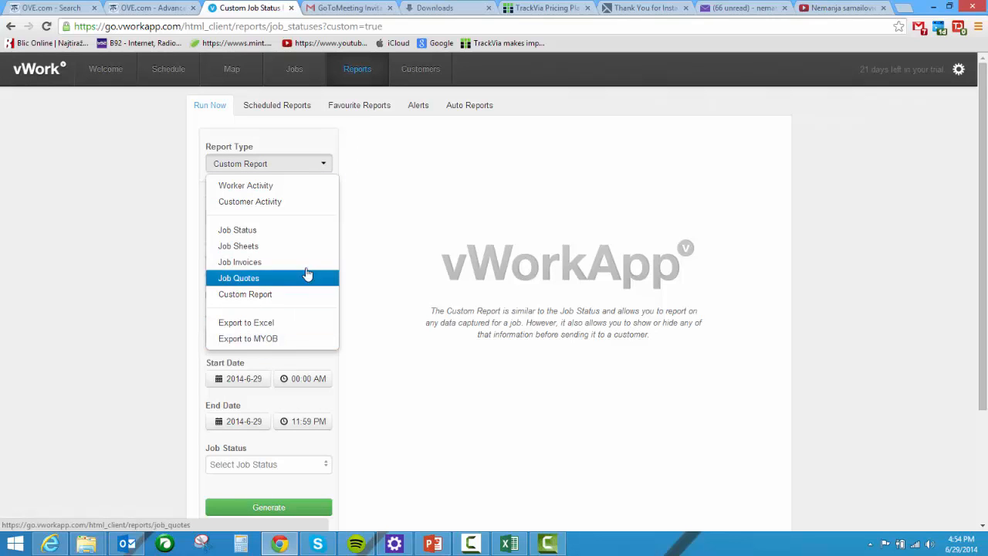
click(274, 153)
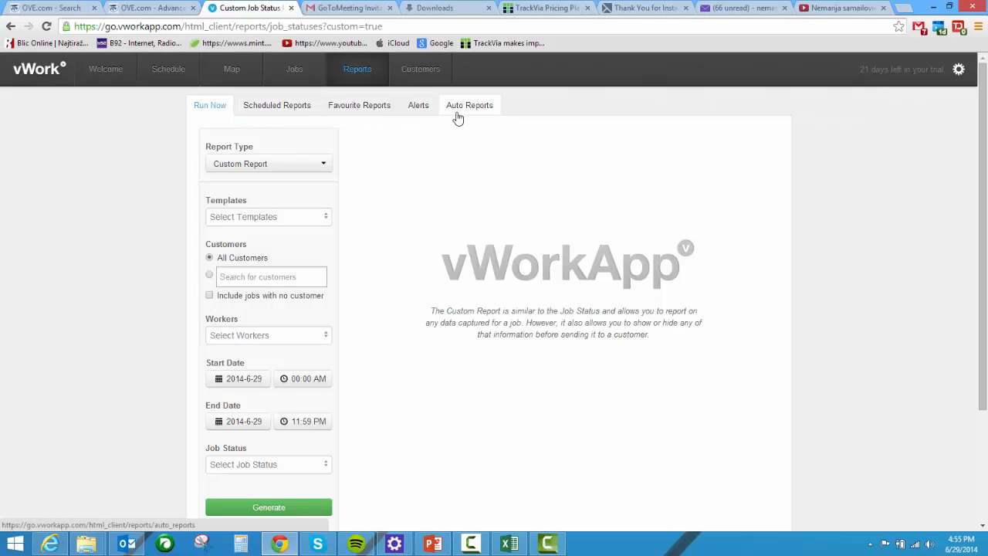
click(417, 80)
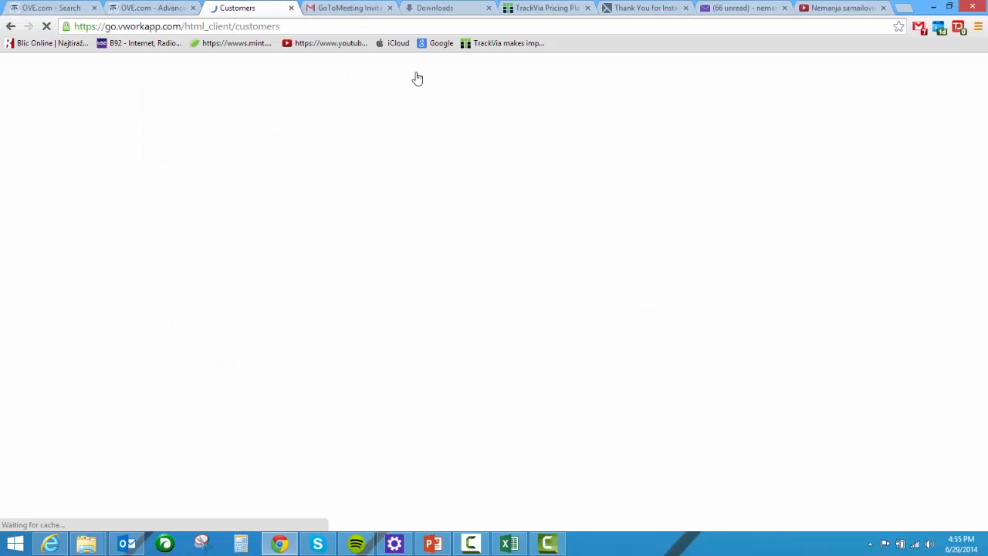